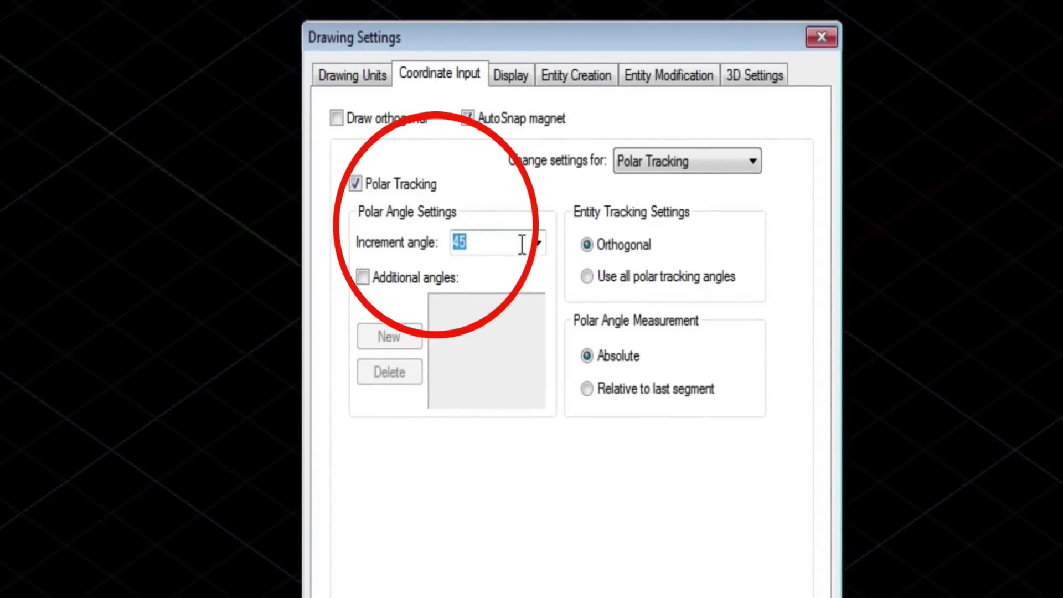
- Choose the polar tracking increment angle in the coordinate input settings
{"action": "left_click", "coordinate": [537, 243]}
{"action": "left_click", "coordinate": [508, 286]}
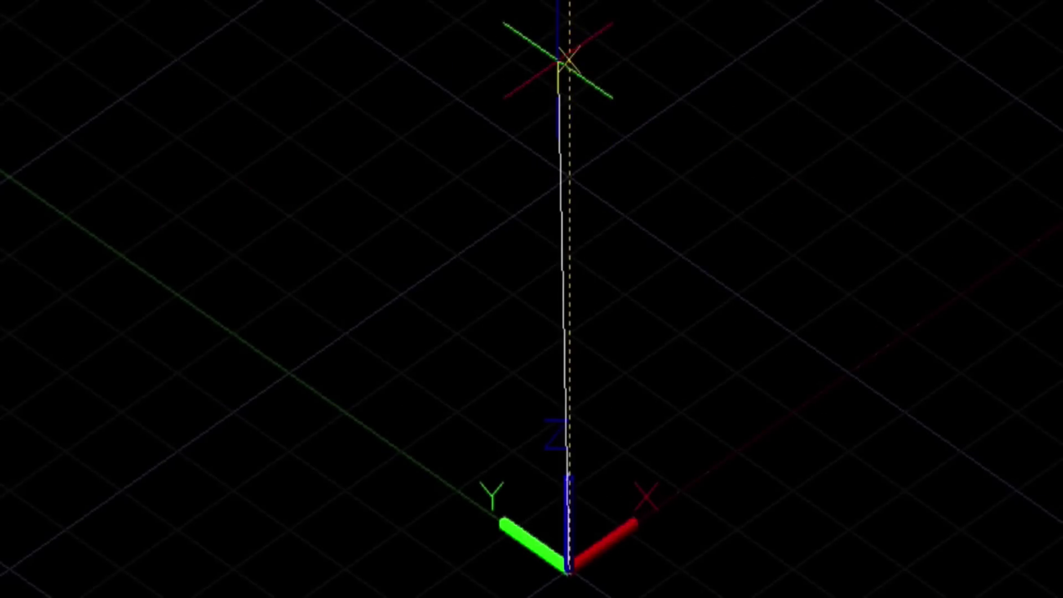
- Try to draw a vertical Z-direction line by eye in the isometric view, and check it in plan view
{"action": "left_click", "coordinate": [566, 60]}
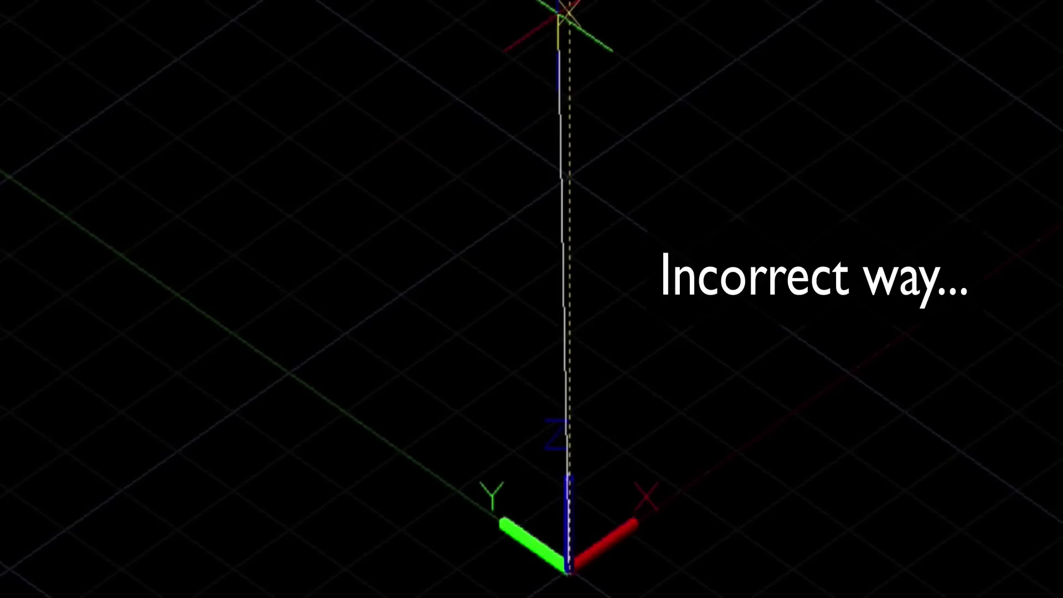
{"action": "left_click", "coordinate": [559, 15]}
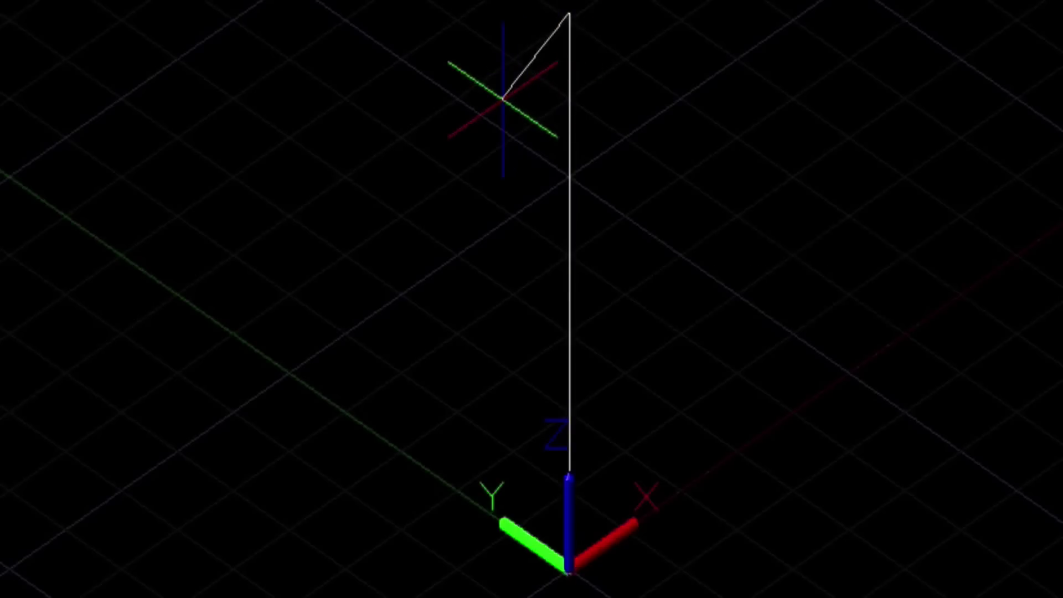
{"action": "key", "text": "Escape"}
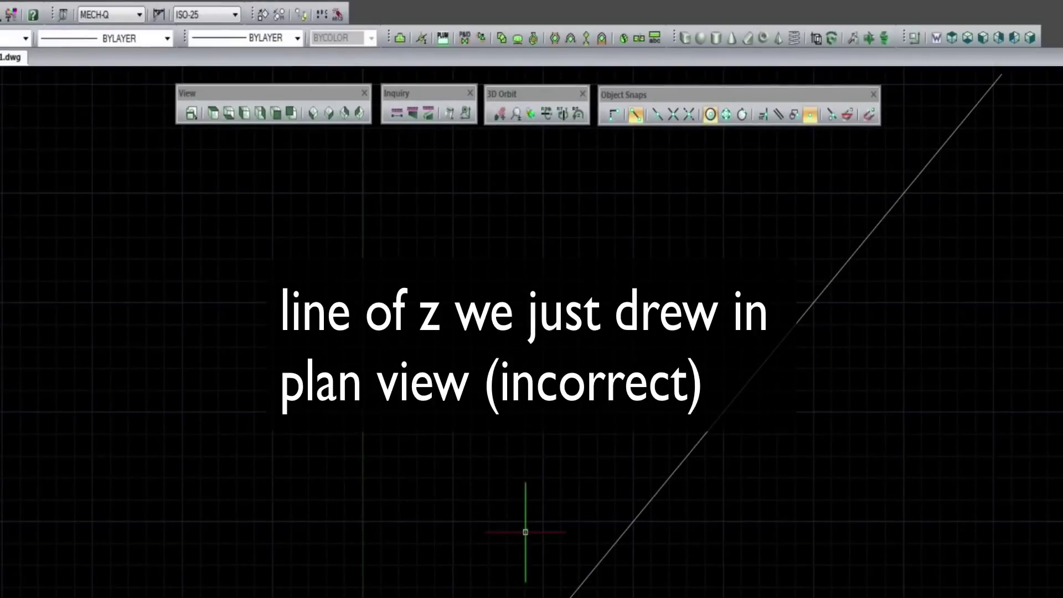
{"action": "left_click", "coordinate": [261, 114]}
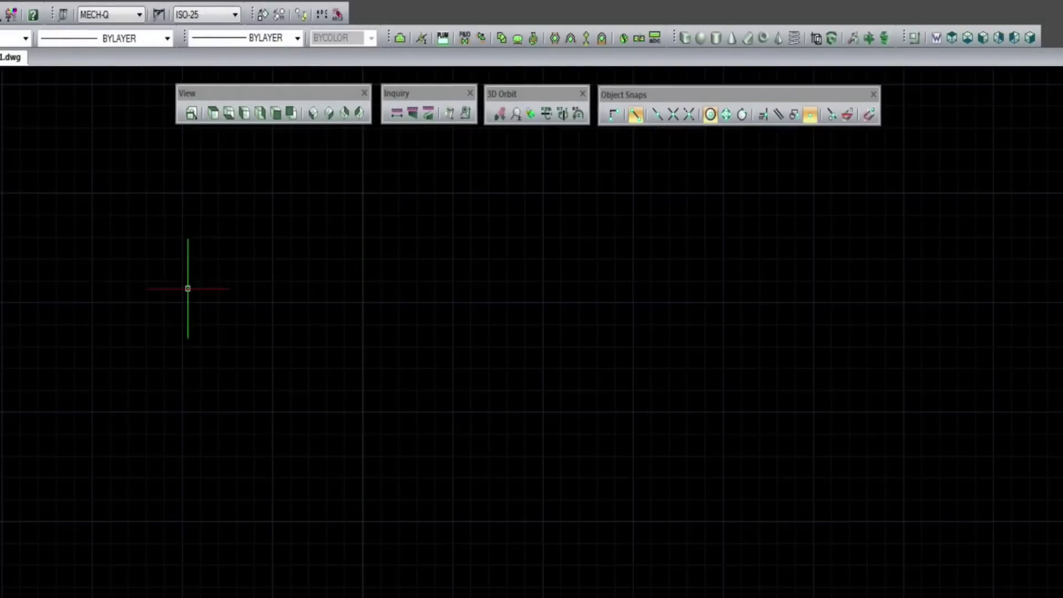
- In an isometric view, draw a line along the X direction and continue it vertically with the relative coordinate @0,0,50
{"action": "left_click", "coordinate": [315, 113]}
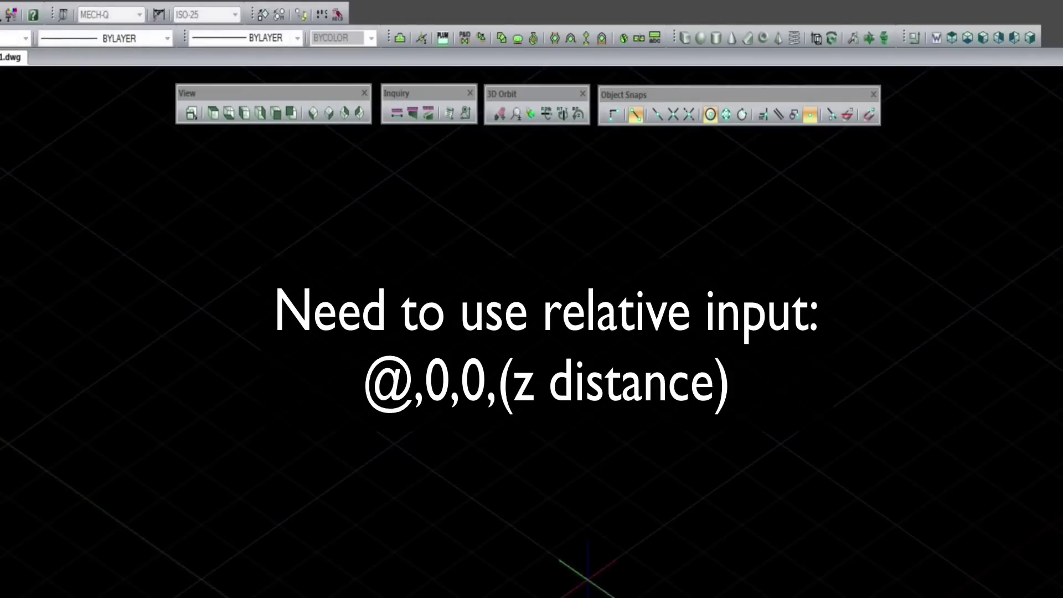
{"action": "left_click", "coordinate": [587, 580]}
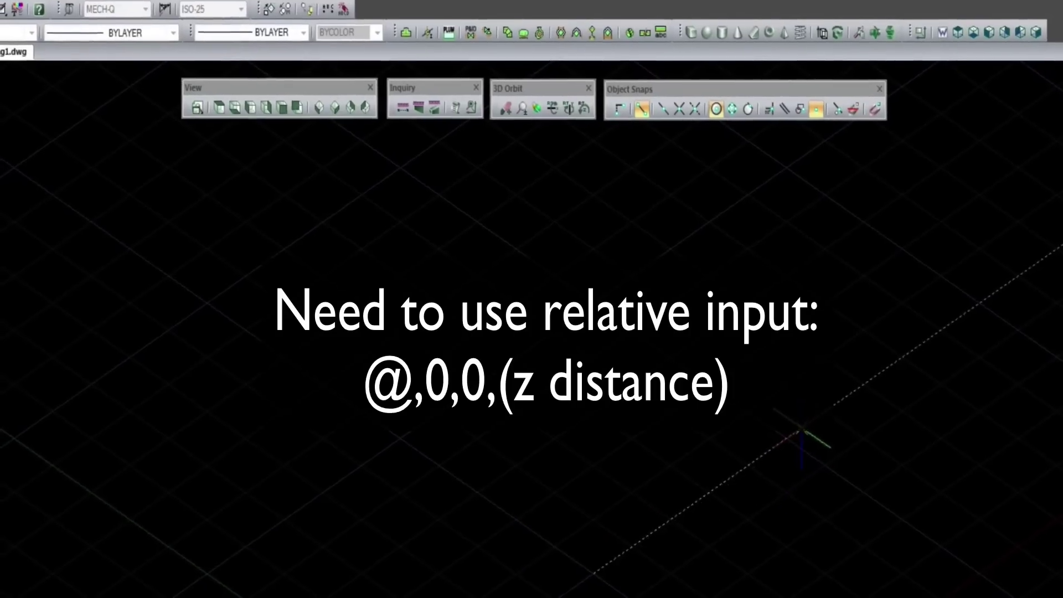
{"action": "left_click", "coordinate": [797, 431]}
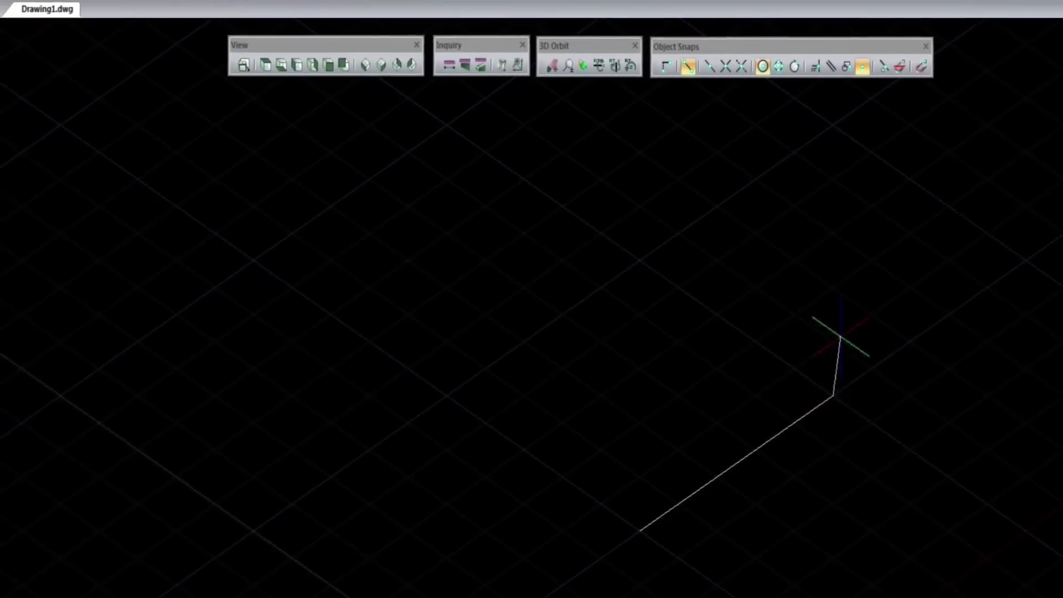
{"action": "type", "text": "@0,"}
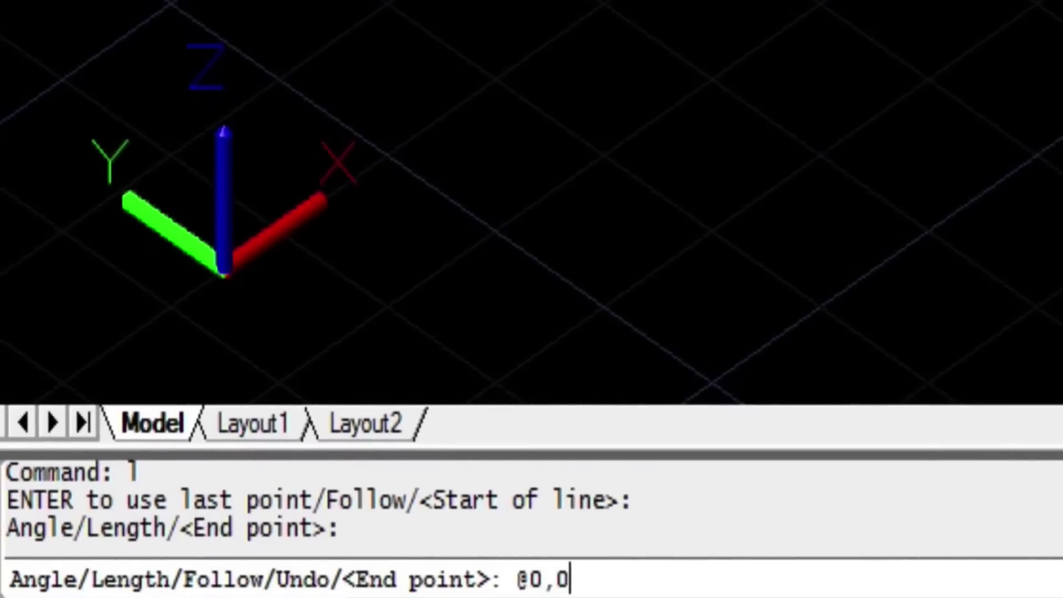
{"action": "type", "text": "0,50"}
{"action": "key", "text": "Return"}
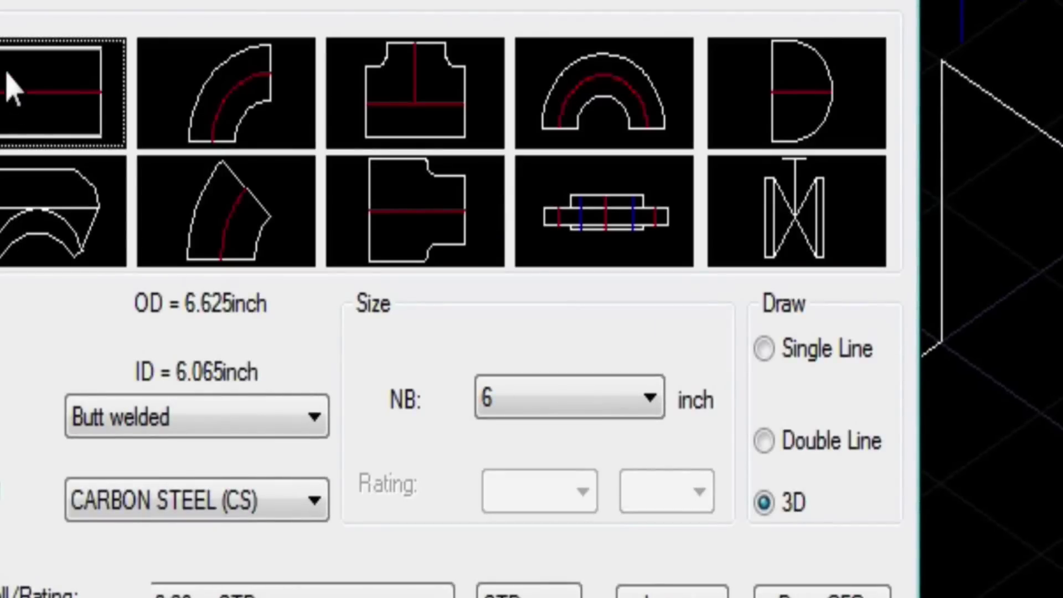
- Insert a 6 inch butt-welded carbon steel 3D elbow at the centreline's lower corner by its intersection point, rotated up towards the upper corner
{"action": "left_click", "coordinate": [246, 106]}
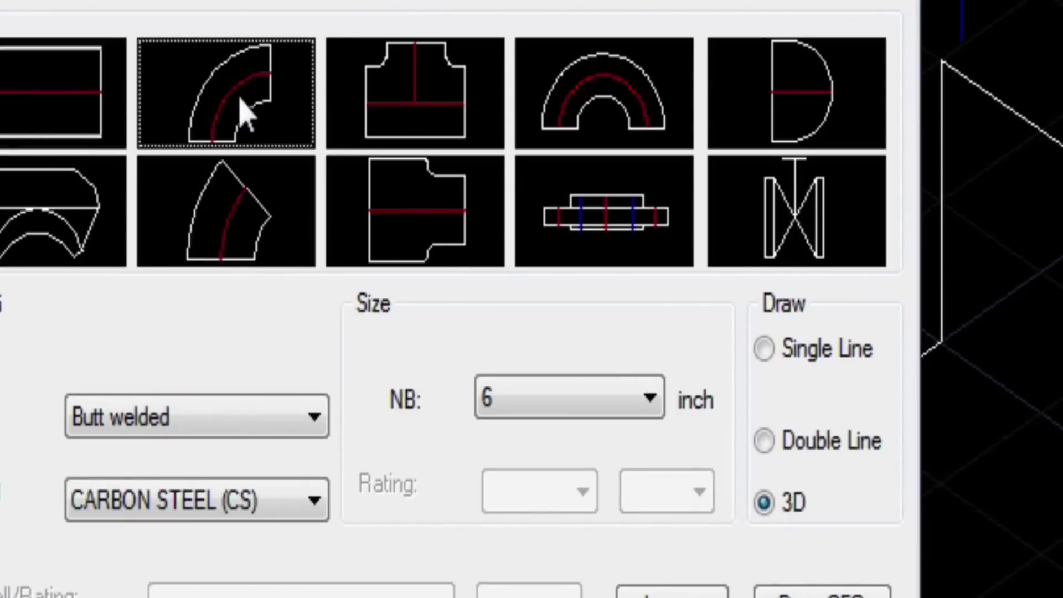
{"action": "double_click", "coordinate": [246, 107]}
{"action": "left_click", "coordinate": [441, 275]}
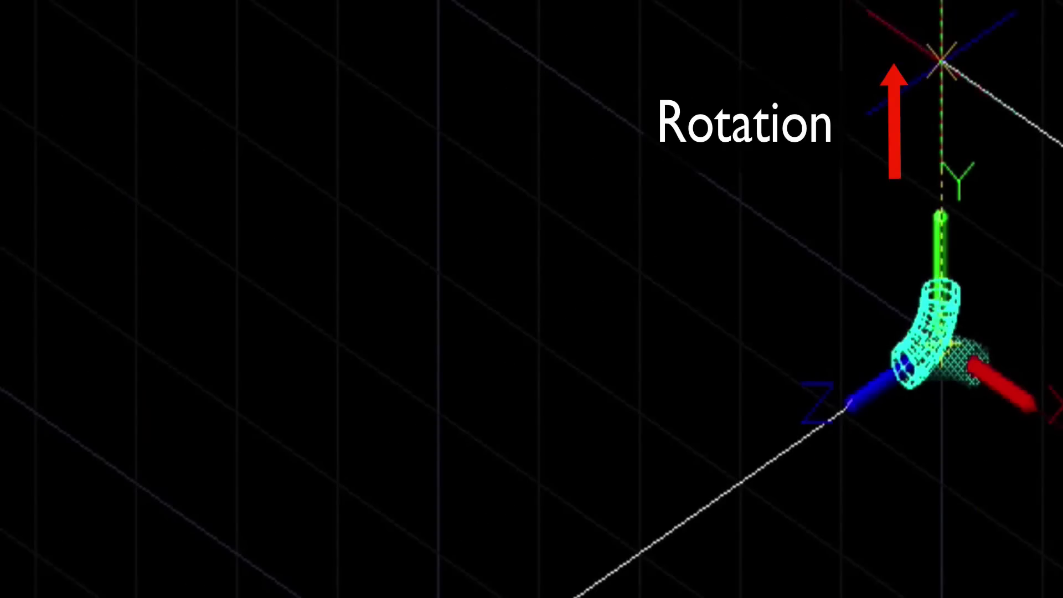
{"action": "left_click", "coordinate": [941, 56]}
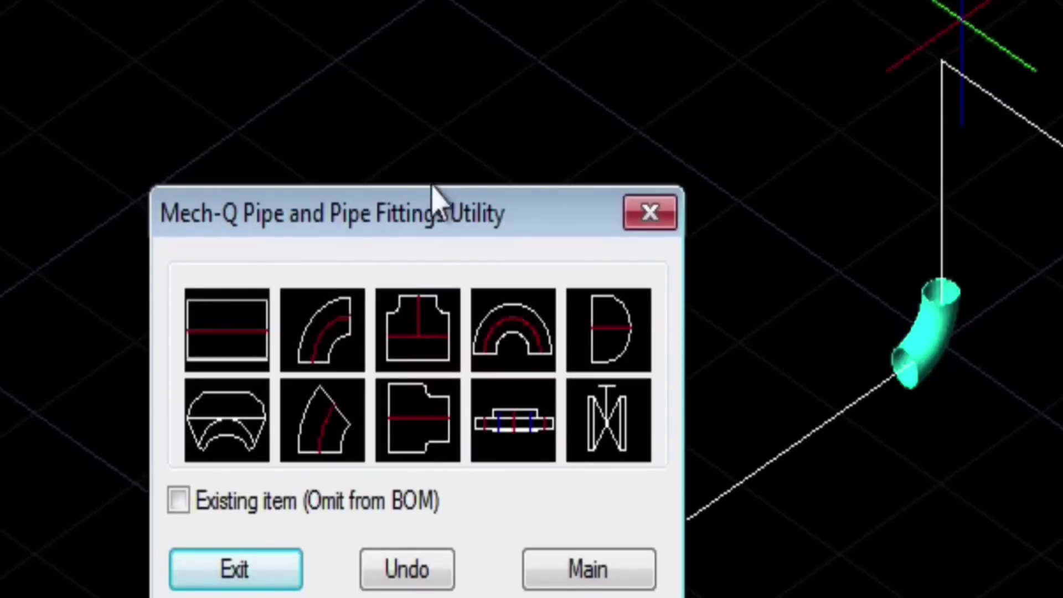
- Insert a second elbow by its intersection point at the centreline's upper corner, directed down the vertical line and rotated along the upper horizontal line
{"action": "left_click", "coordinate": [342, 349]}
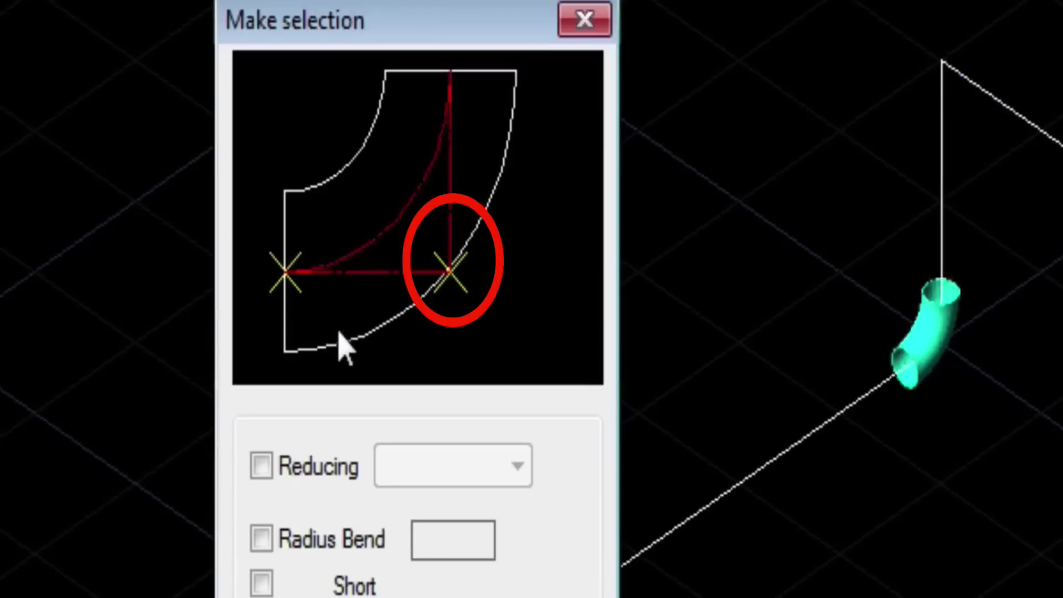
{"action": "left_click", "coordinate": [457, 280]}
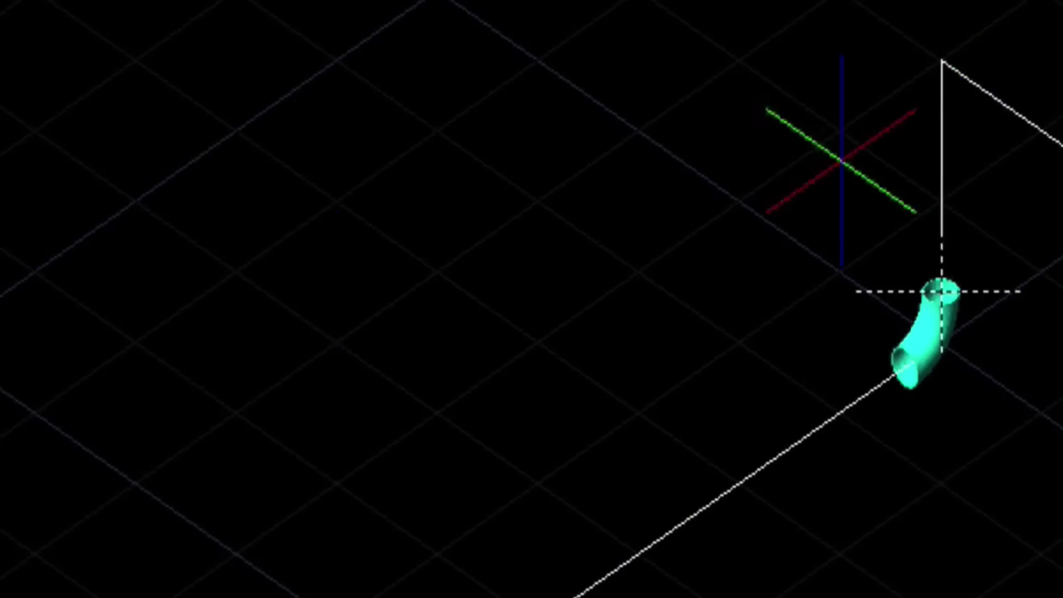
{"action": "left_click", "coordinate": [941, 61]}
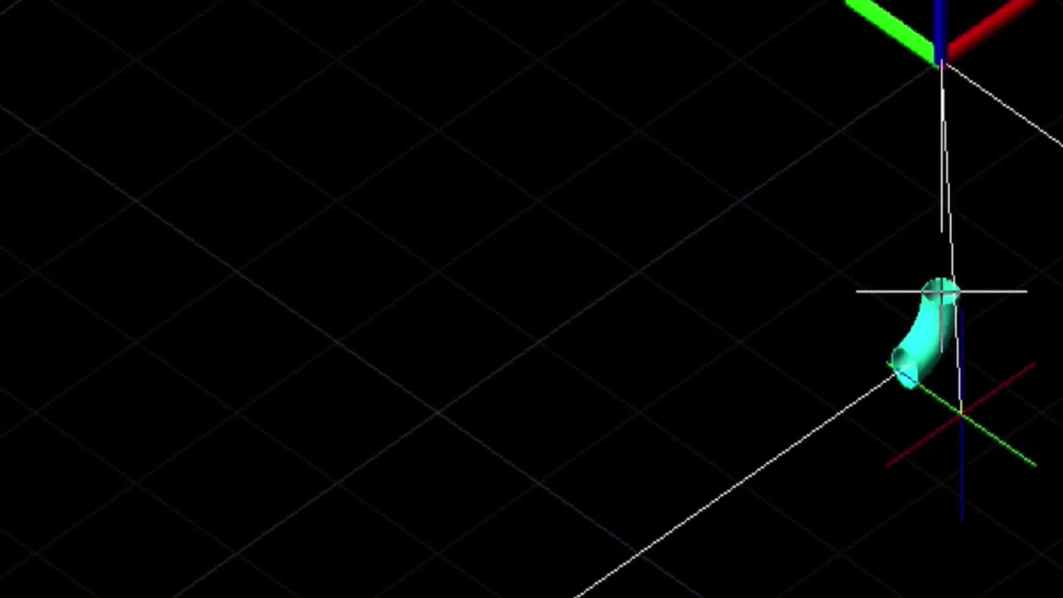
{"action": "type", "text": "z"}
{"action": "key", "text": "Return"}
{"action": "left_click", "coordinate": [823, 228]}
{"action": "left_click", "coordinate": [1058, 432]}
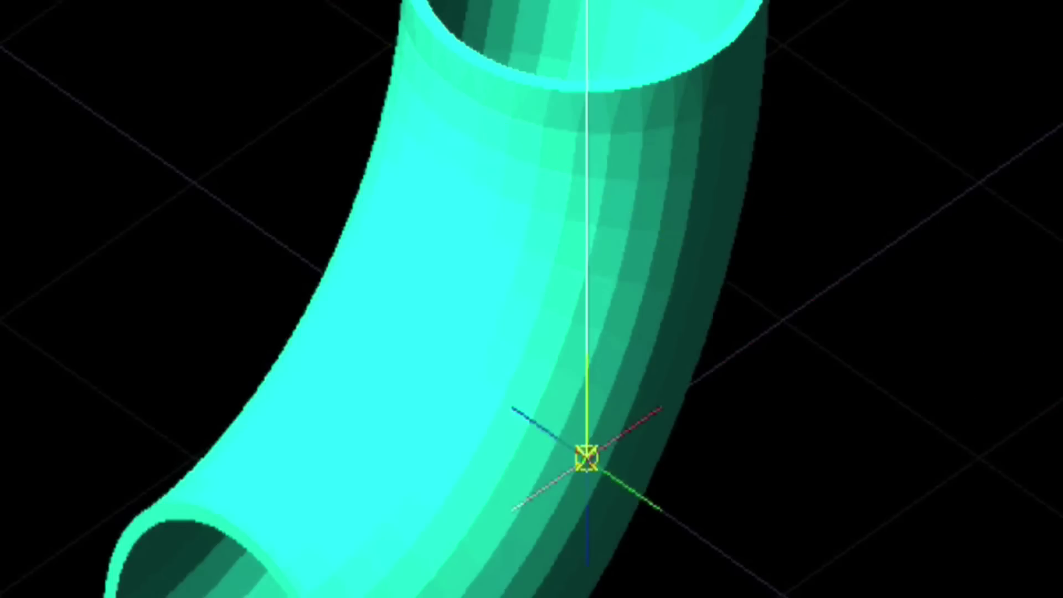
{"action": "left_click", "coordinate": [585, 459]}
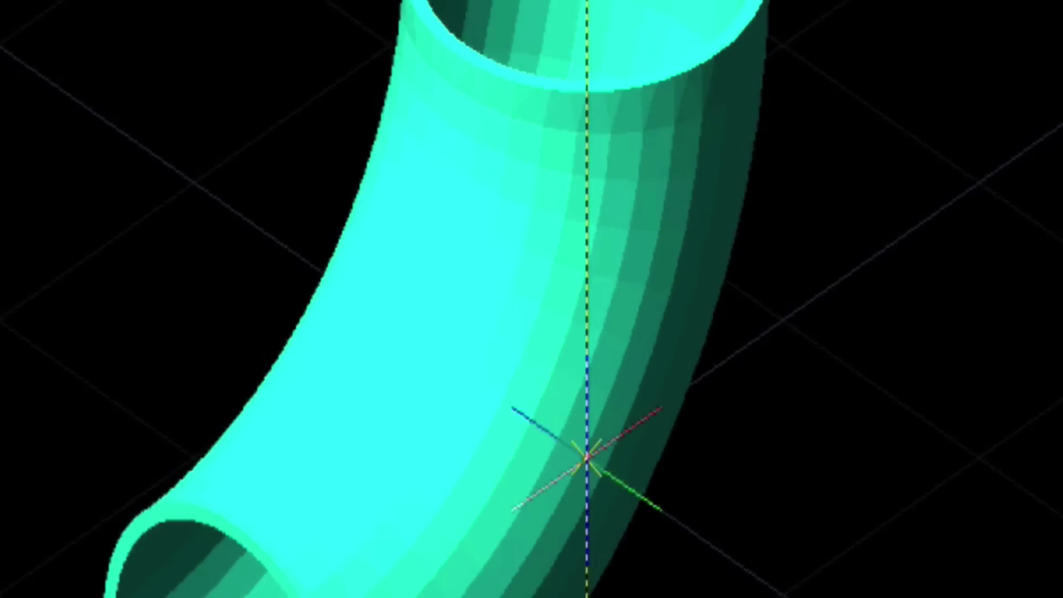
{"action": "scroll", "coordinate": [585, 459], "scroll_direction": "down", "scroll_amount": 6}
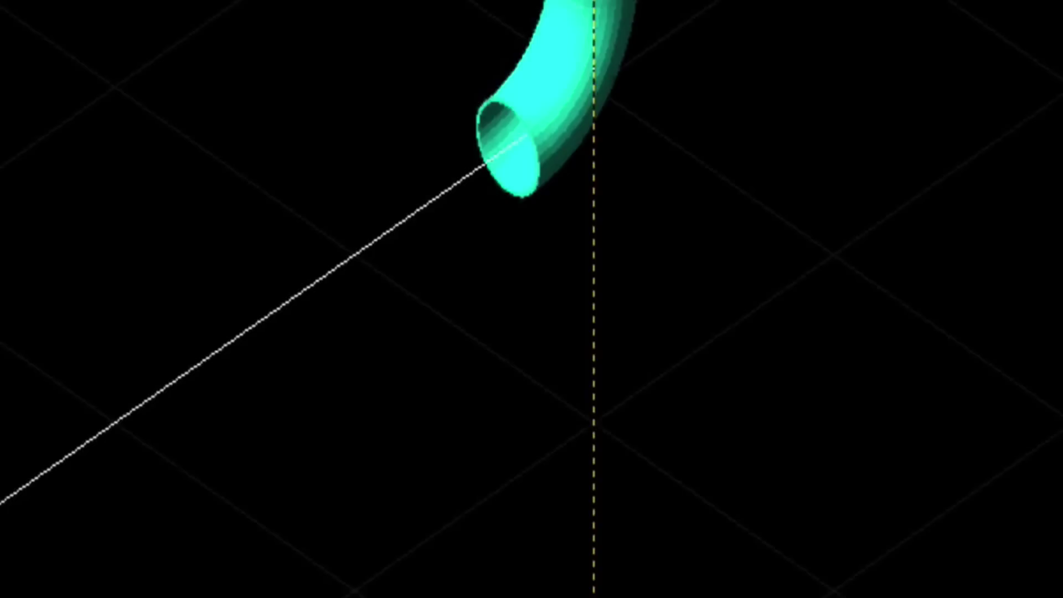
{"action": "scroll", "coordinate": [586, 458], "scroll_direction": "down", "scroll_amount": 2}
{"action": "key", "text": "Escape"}
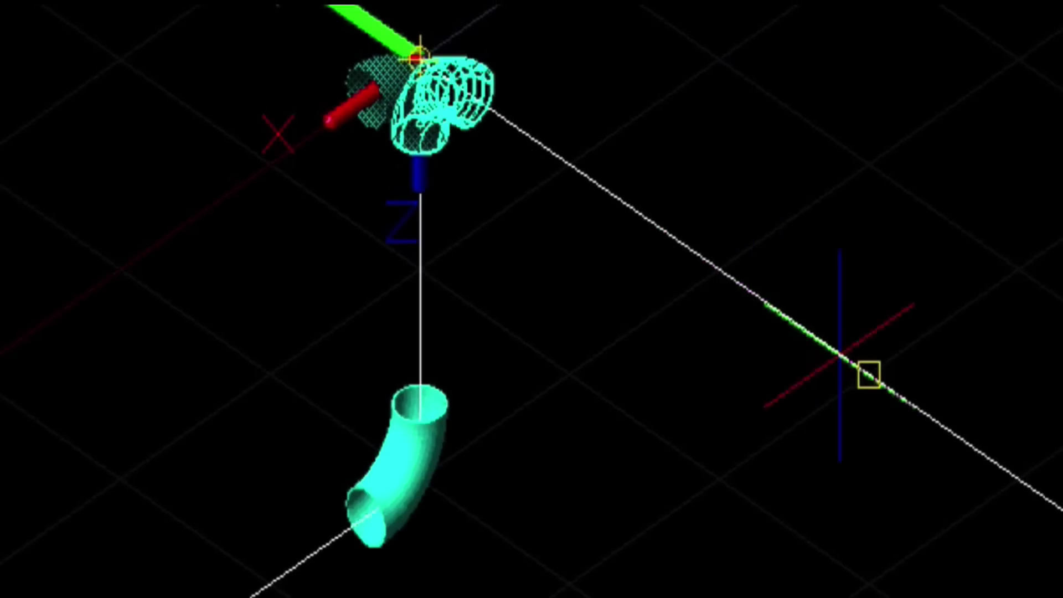
{"action": "left_click", "coordinate": [868, 375]}
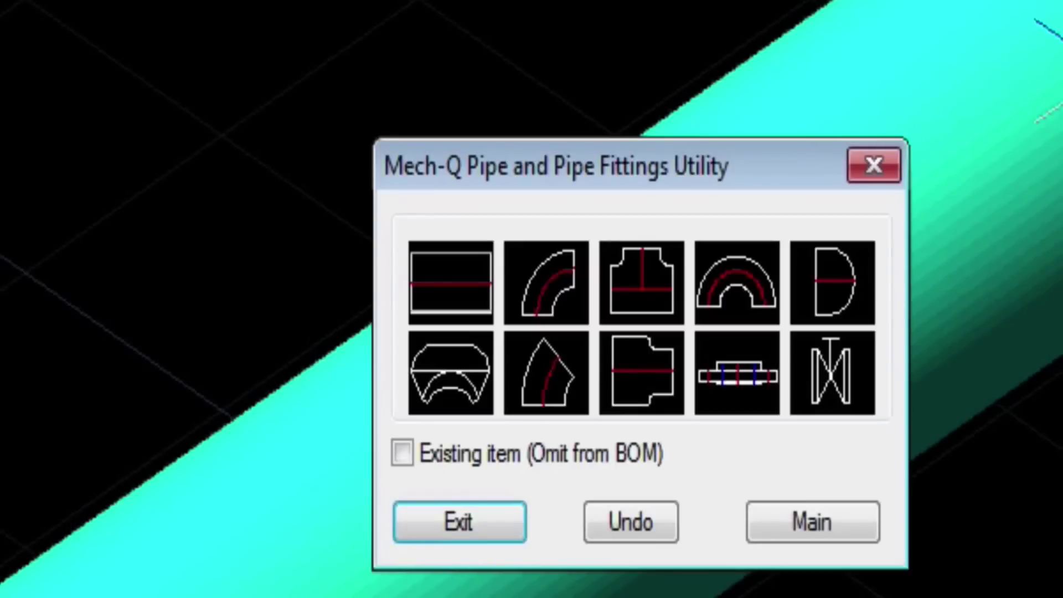
{"action": "left_click", "coordinate": [462, 277]}
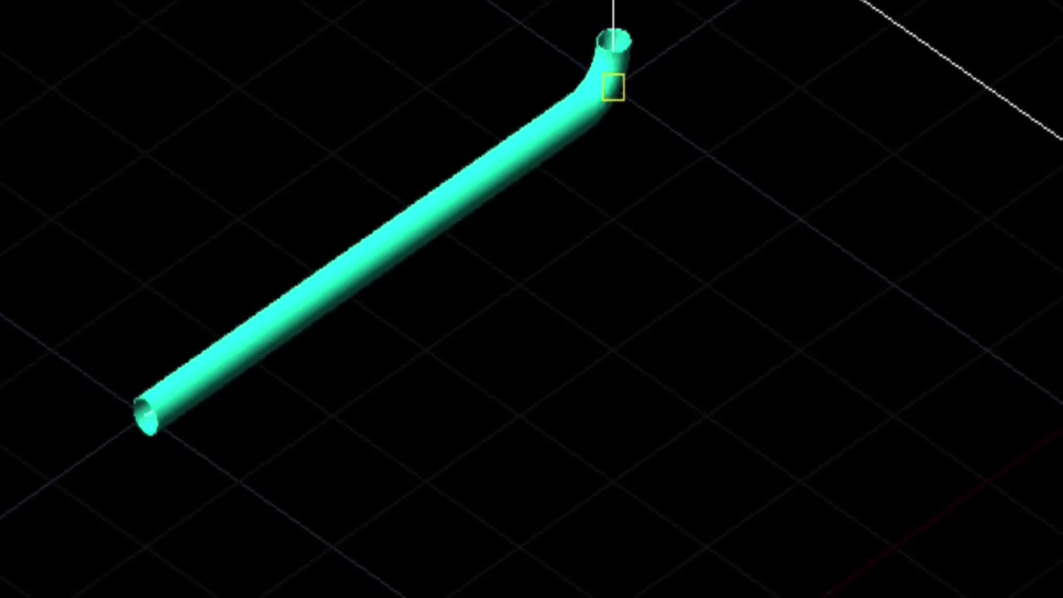
{"action": "left_click", "coordinate": [613, 91]}
{"action": "left_click", "coordinate": [553, 1]}
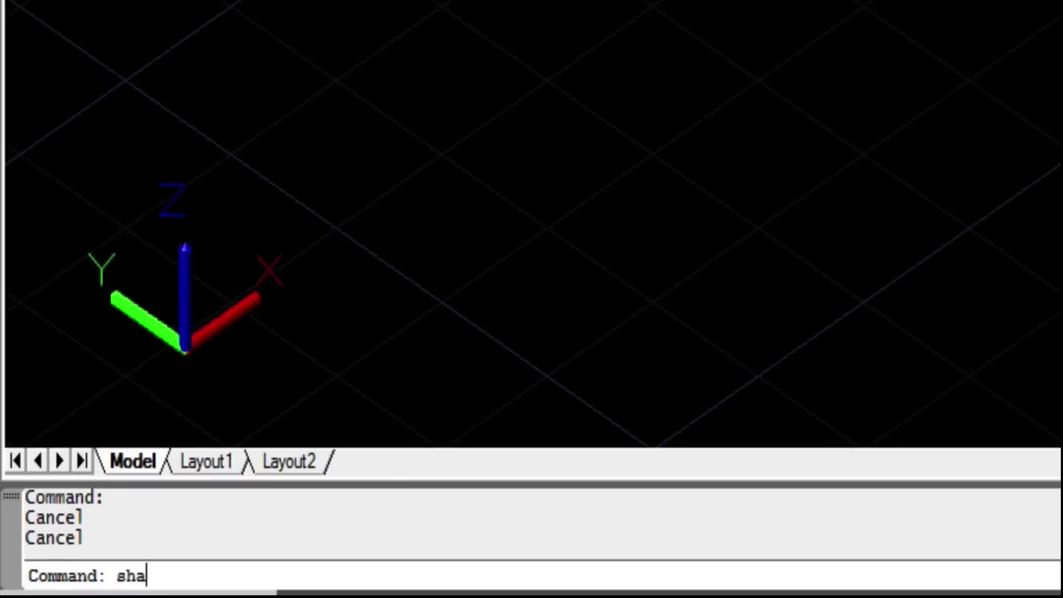
- Set the shade mode to 2dWireframe
{"action": "type", "text": "demode"}
{"action": "key", "text": "Return"}
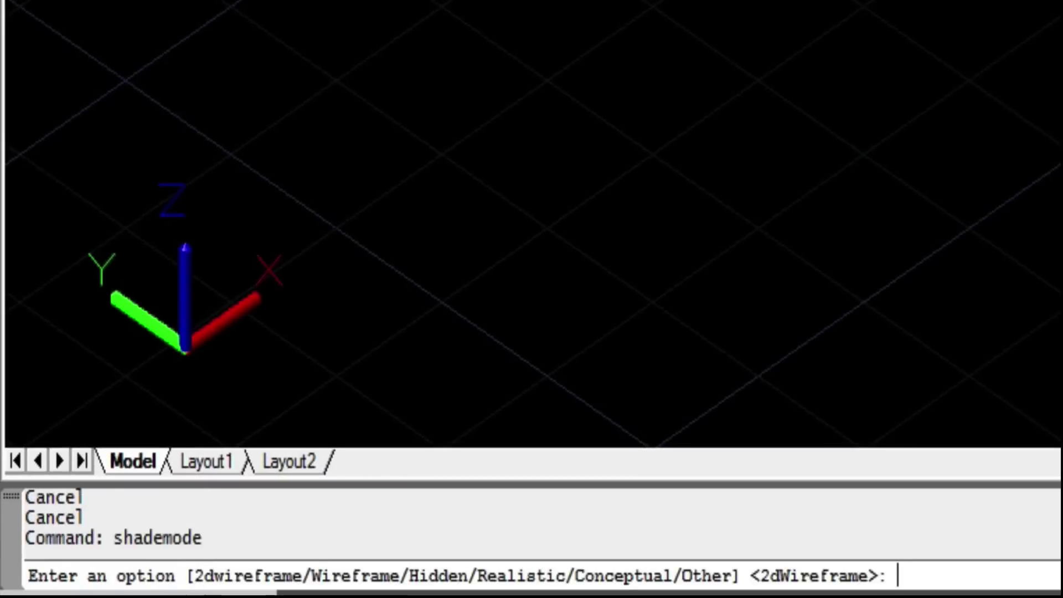
{"action": "key", "text": "Return"}
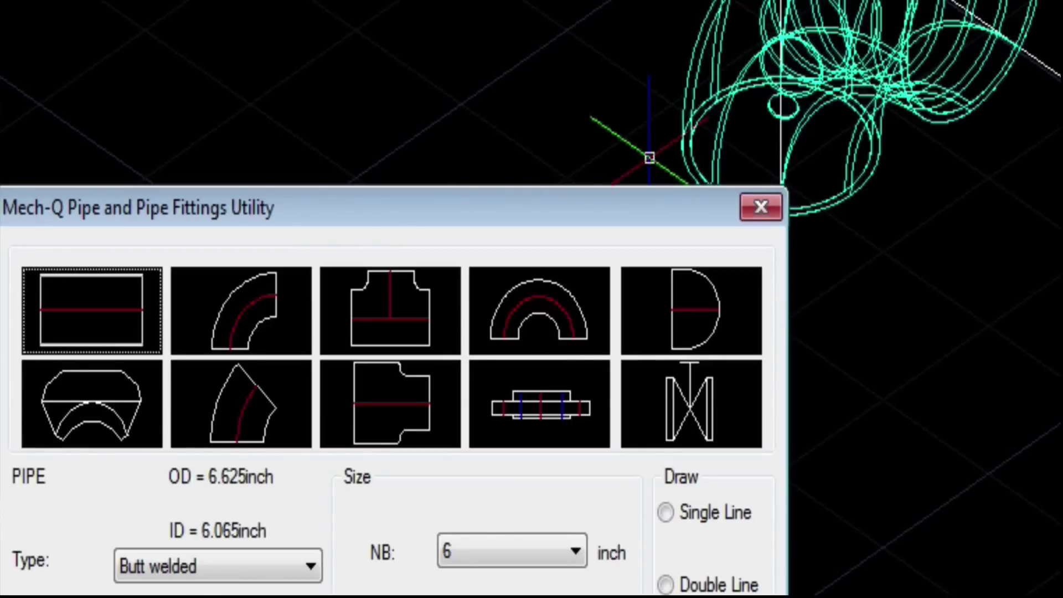
- Draw a 6 inch butt-welded pipe along the vertical line between the lower and upper elbows
{"action": "key", "text": "Return"}
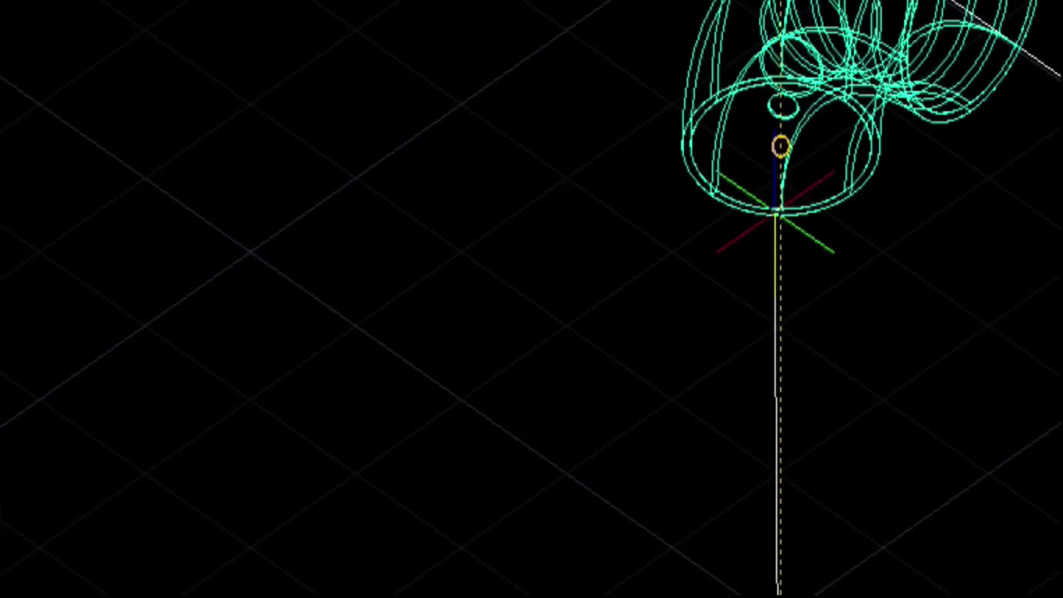
{"action": "left_click", "coordinate": [775, 212]}
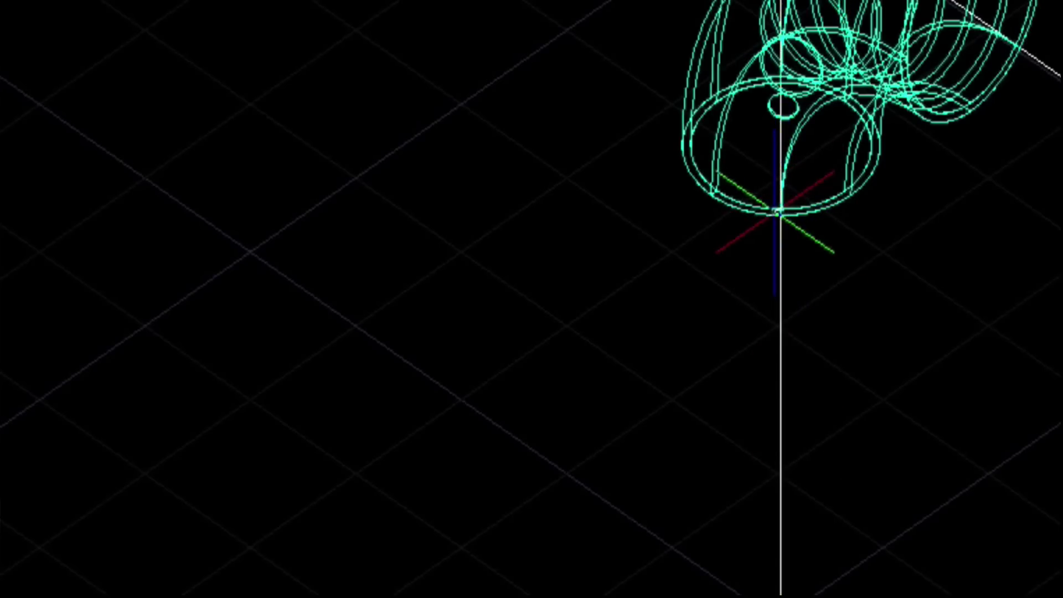
{"action": "key", "text": "Return"}
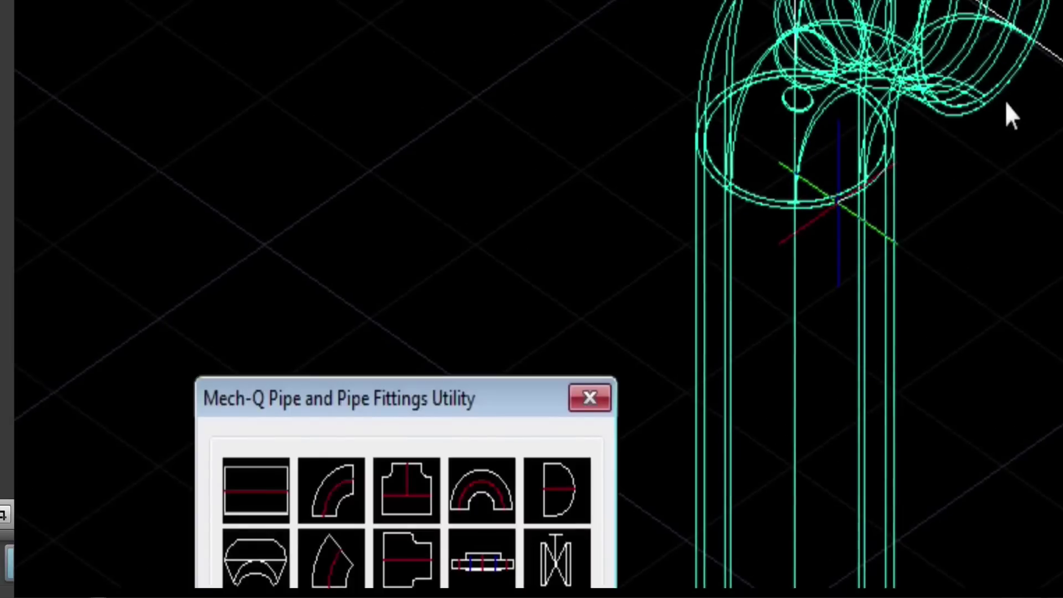
- Draw a pipe from the upper elbow's open end to a point partway along the upper horizontal line
{"action": "left_click", "coordinate": [274, 492]}
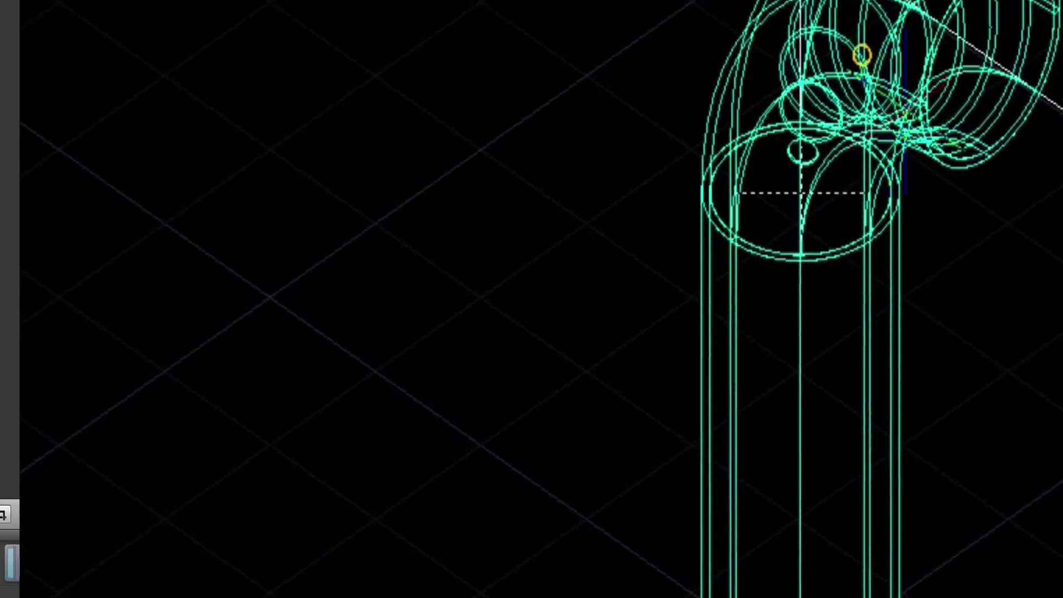
{"action": "left_click", "coordinate": [977, 258]}
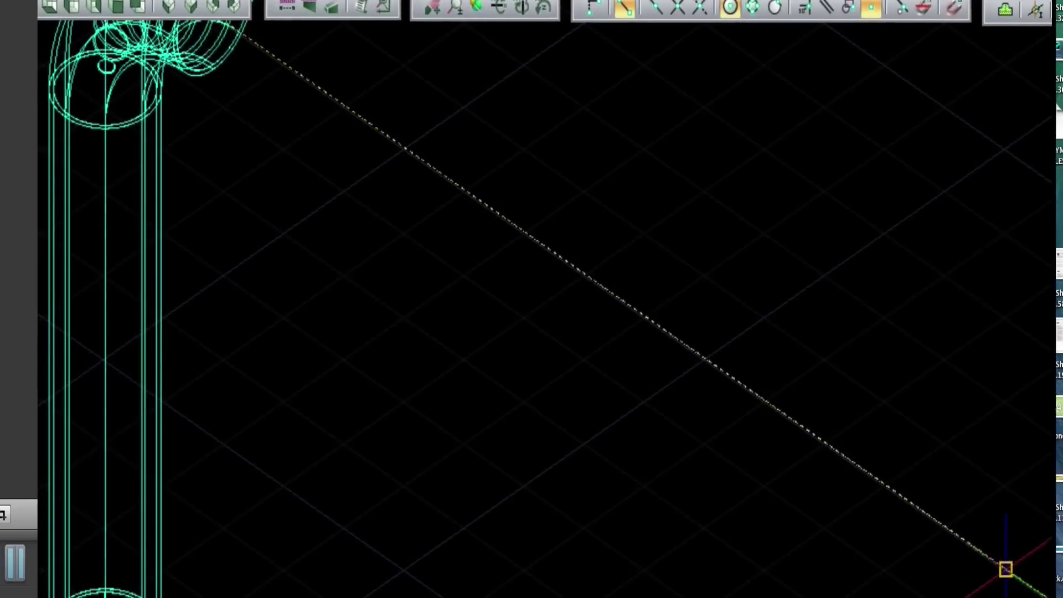
{"action": "left_click", "coordinate": [1006, 570]}
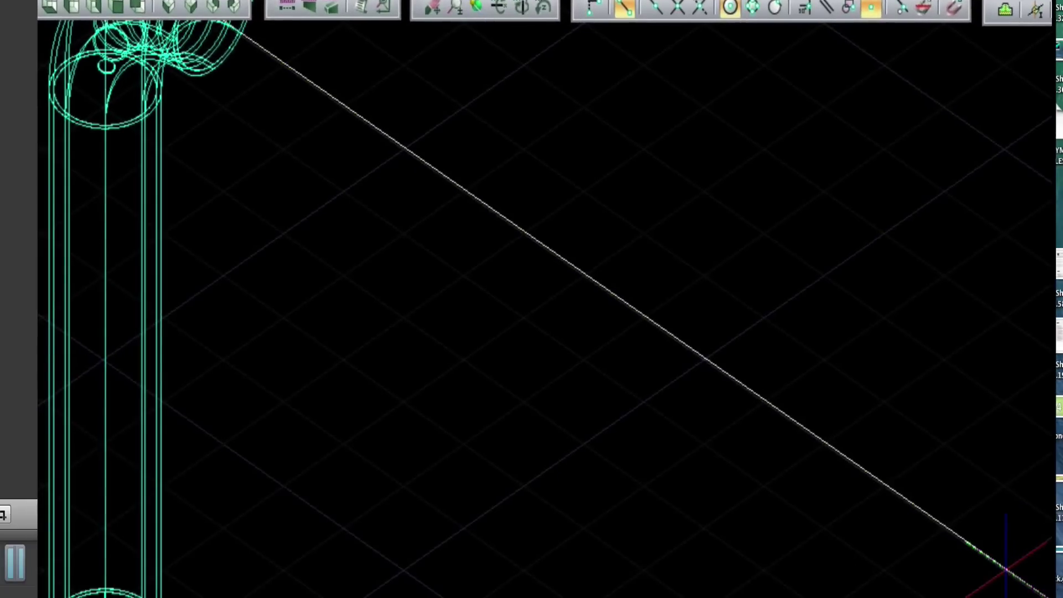
{"action": "left_click", "coordinate": [1007, 568]}
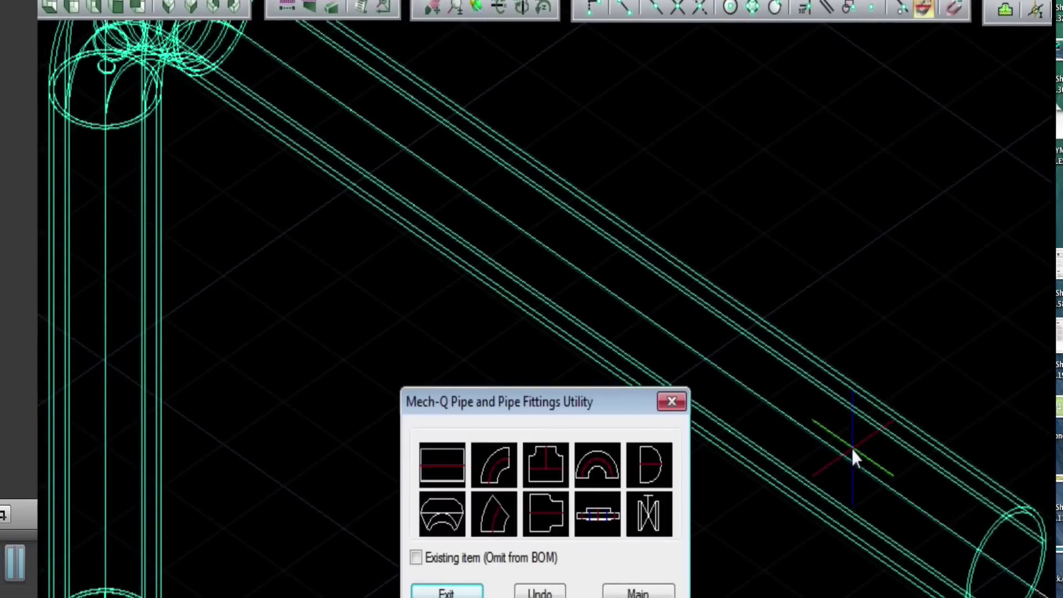
- Insert a flat, raised-face slip-on flange with bolts at the upper pipe's open end, with its direction picked back along the pipe centreline
{"action": "left_click", "coordinate": [598, 519]}
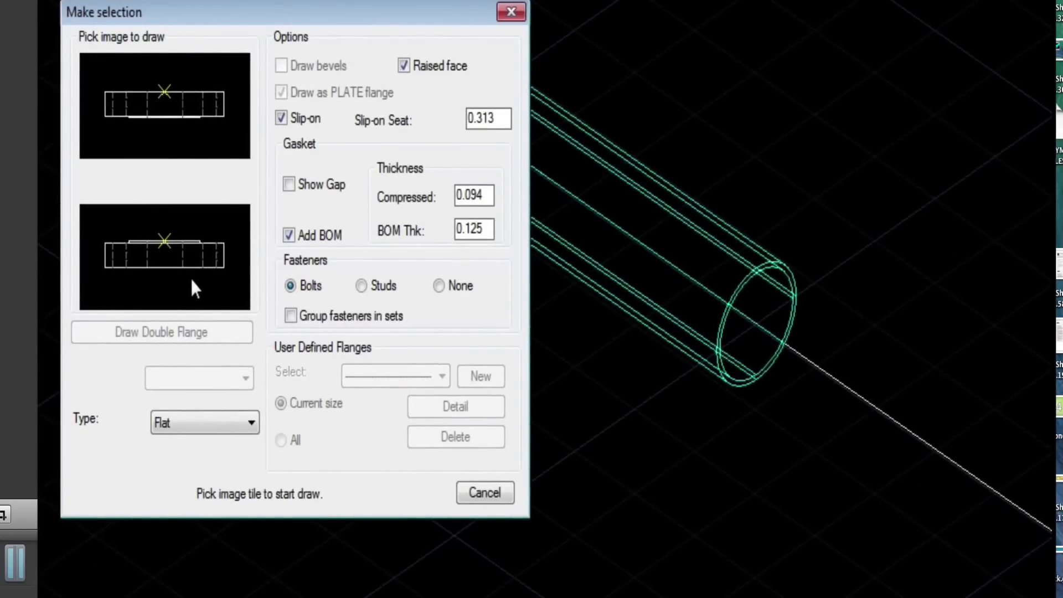
{"action": "left_click", "coordinate": [160, 89]}
{"action": "left_click", "coordinate": [160, 87]}
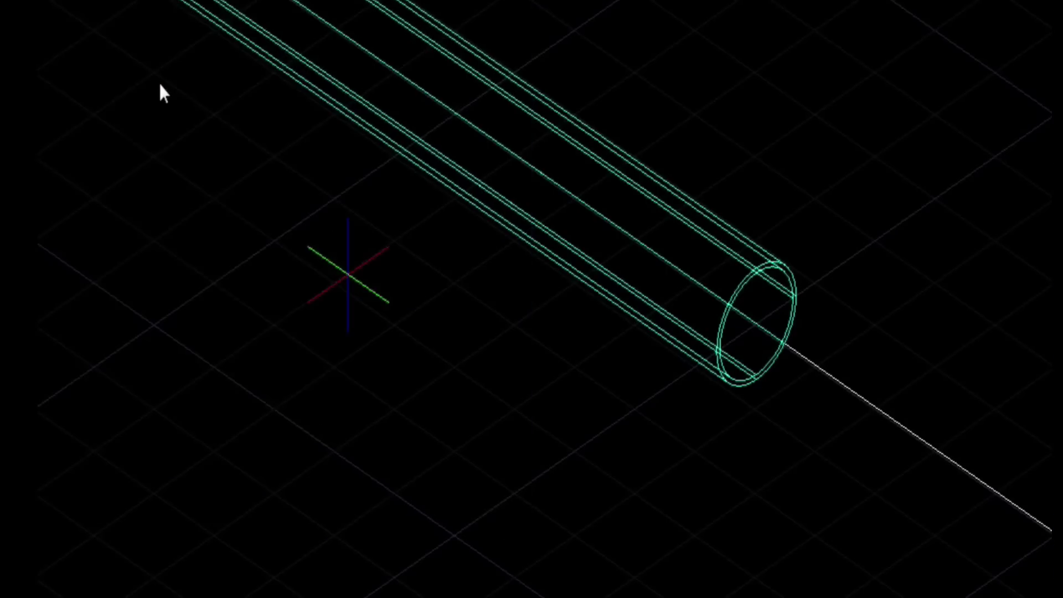
{"action": "left_click", "coordinate": [804, 324]}
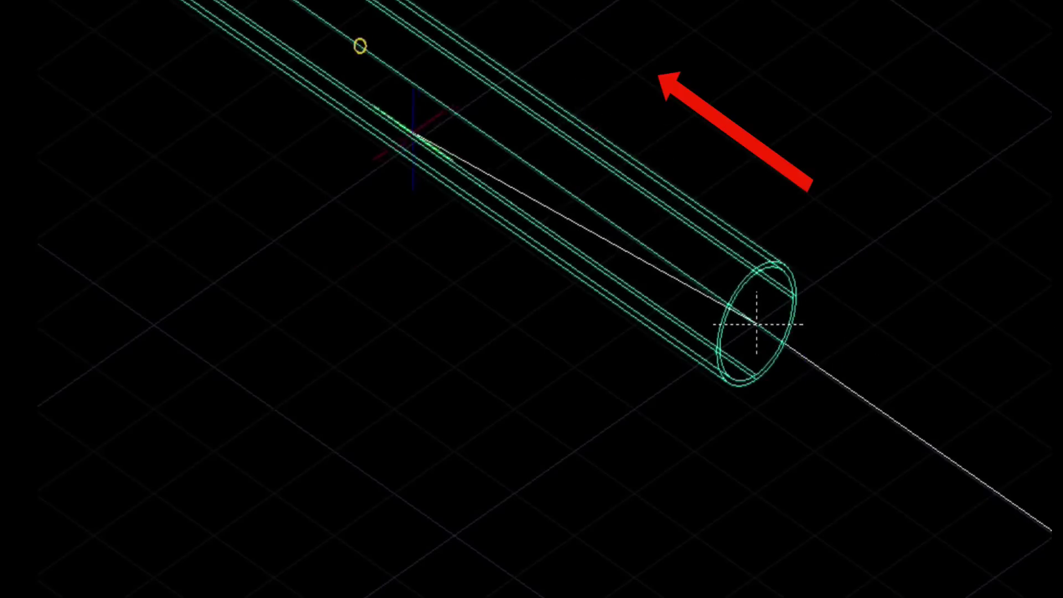
{"action": "left_click", "coordinate": [364, 45]}
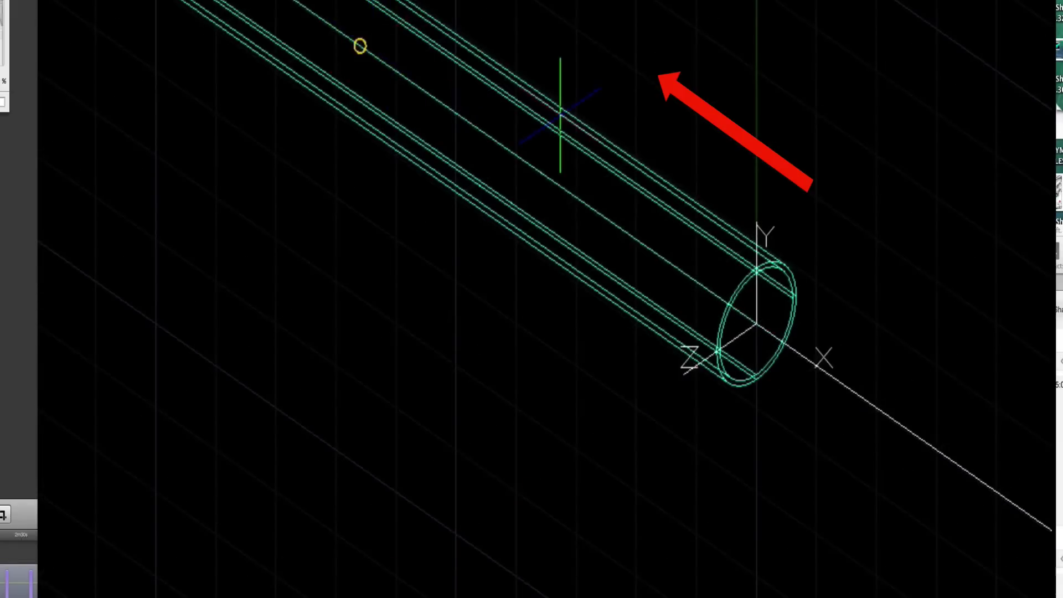
{"action": "left_click", "coordinate": [560, 113]}
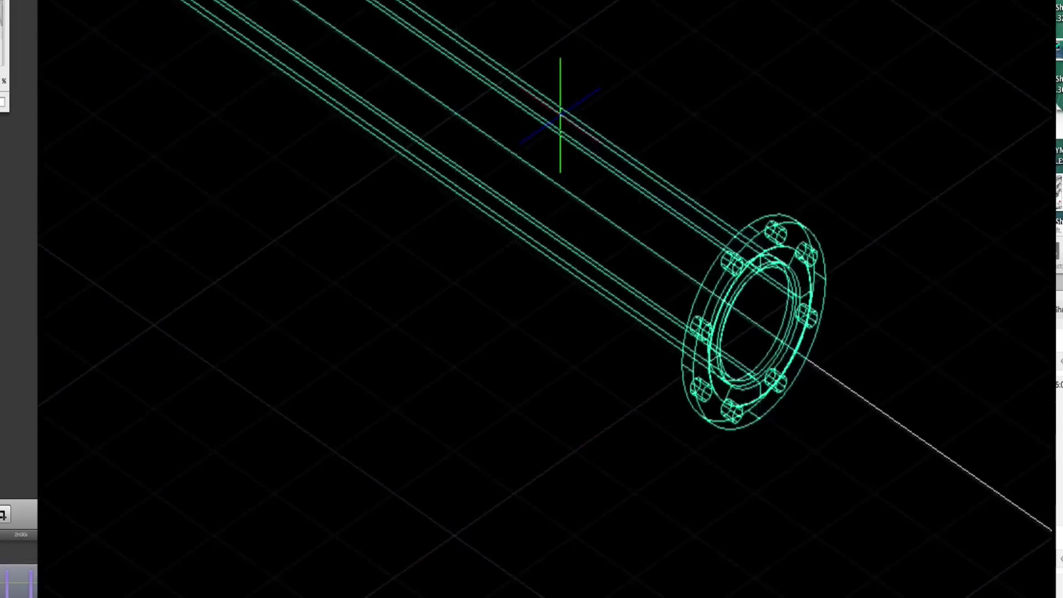
- Insert a raised-face gate valve by its end face at the flange centre, aligned with the pipe centreline and its handle pointing vertically up
{"action": "left_click", "coordinate": [402, 253]}
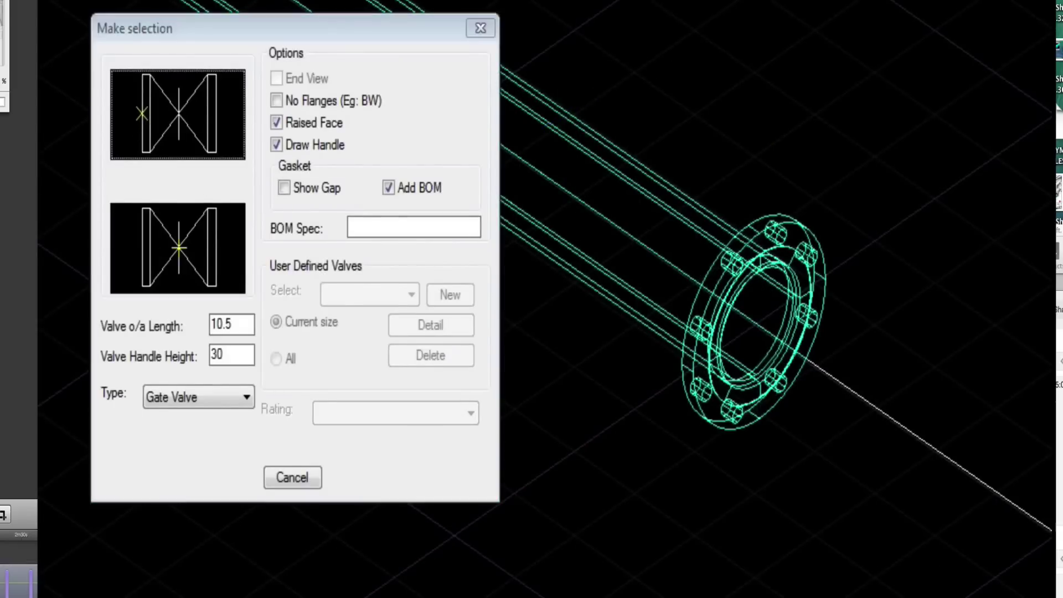
{"action": "left_click", "coordinate": [142, 114]}
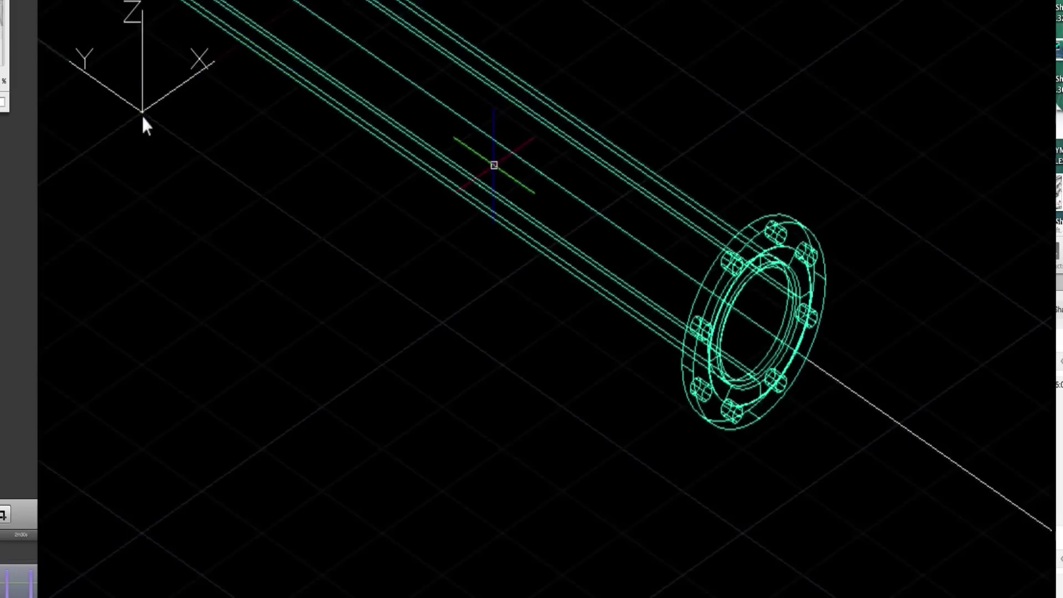
{"action": "left_click", "coordinate": [759, 324]}
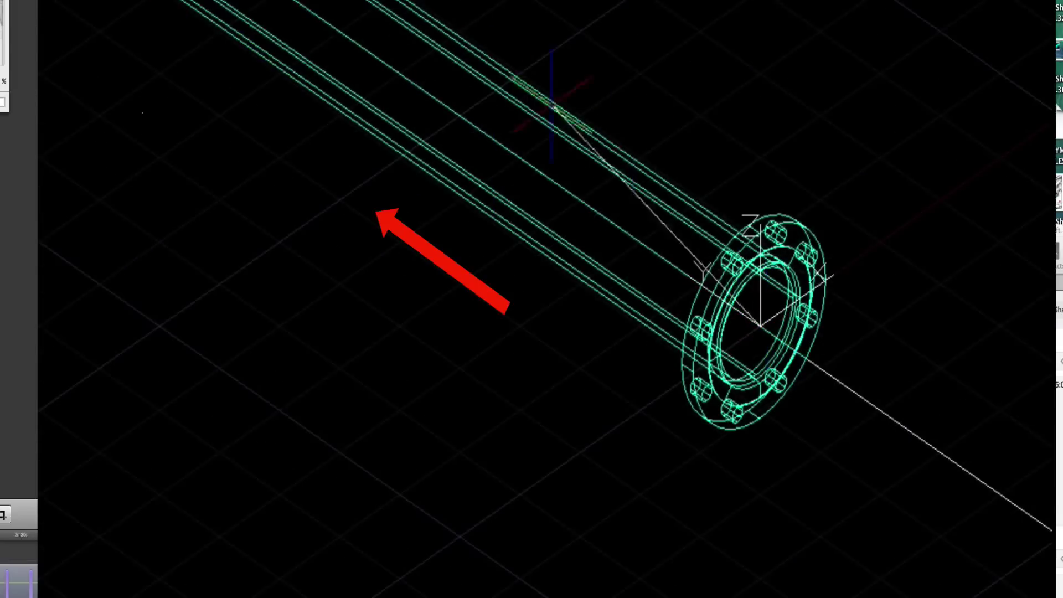
{"action": "left_click", "coordinate": [360, 46]}
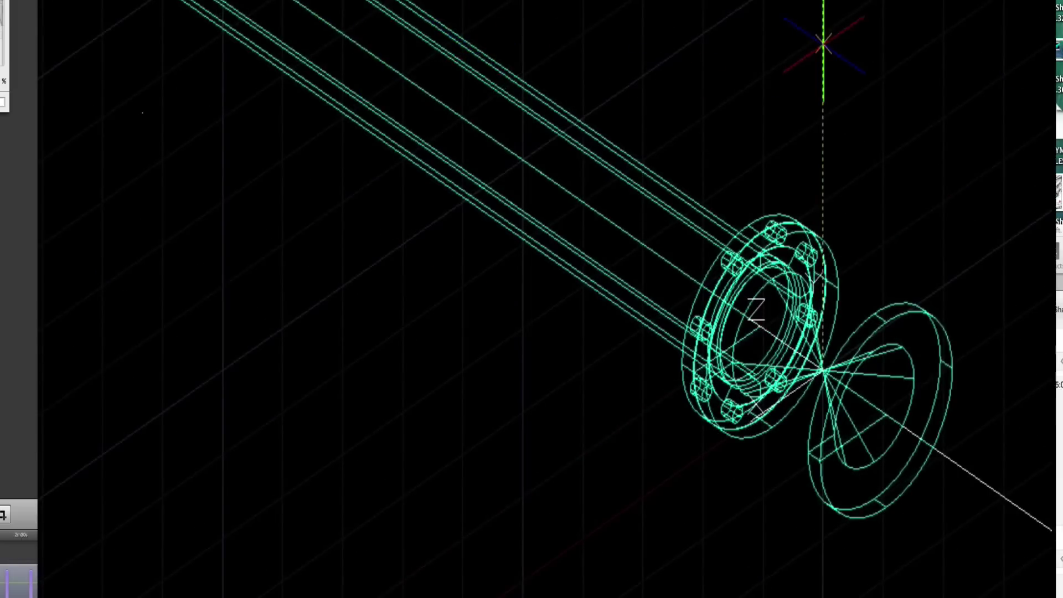
{"action": "left_click", "coordinate": [825, 43]}
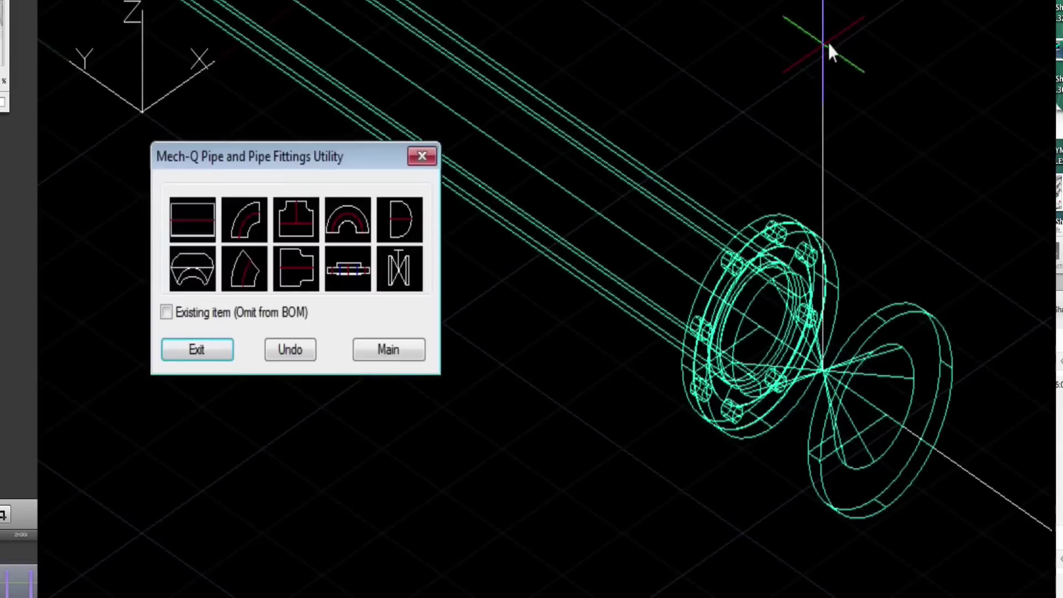
- Insert a flat slip-on flange by its raised face at the valve's far end, with its direction picked back along the pipe centreline
{"action": "left_click", "coordinate": [354, 270]}
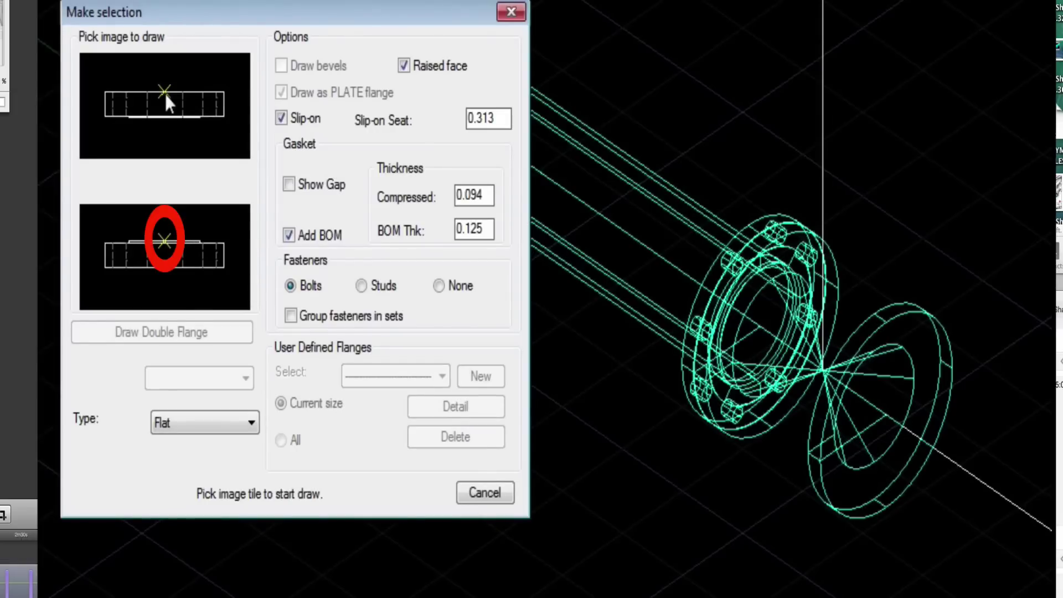
{"action": "left_click", "coordinate": [160, 244]}
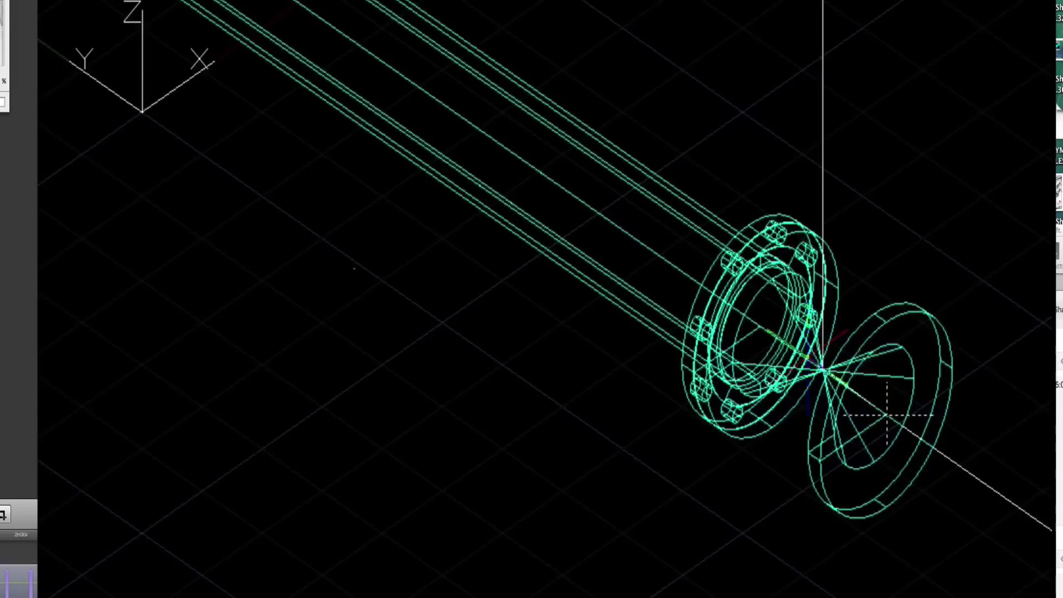
{"action": "left_click", "coordinate": [823, 371]}
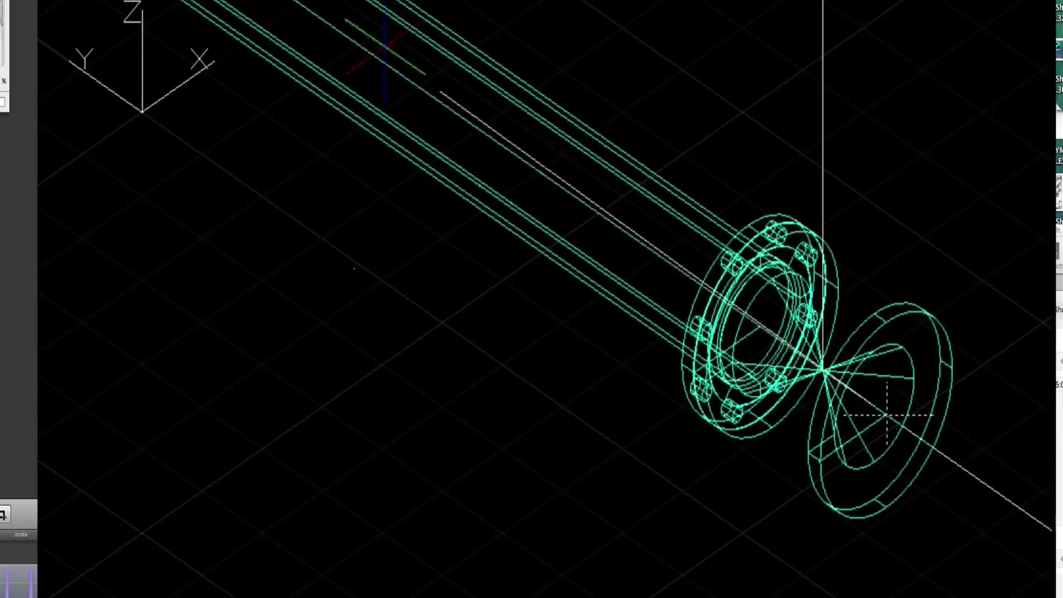
{"action": "left_click", "coordinate": [361, 43]}
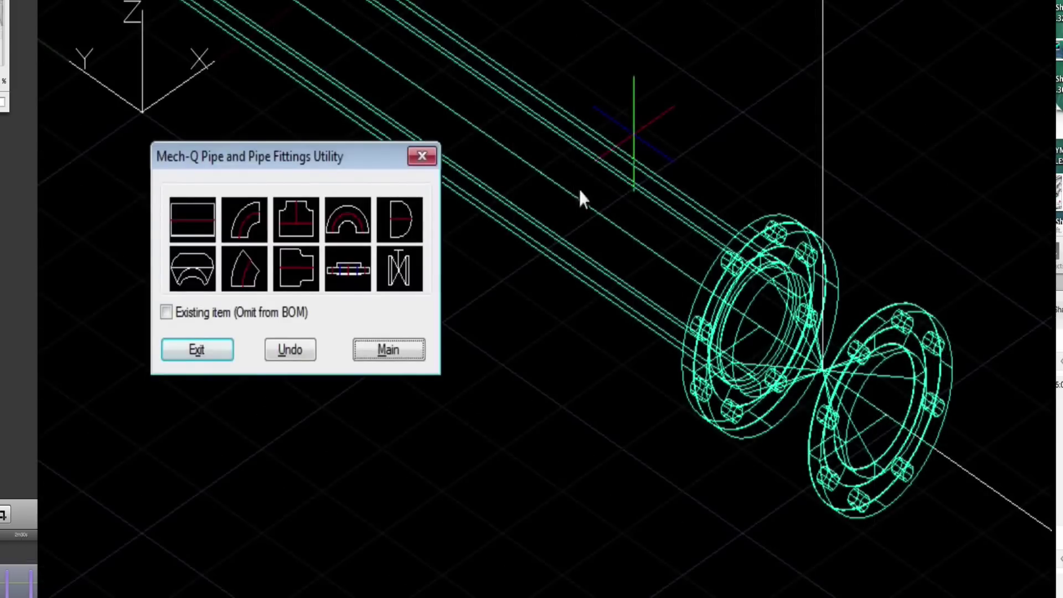
- Draw a pipe from the second flange's centre along the remaining centreline and exit the pipe fittings utility
{"action": "left_click", "coordinate": [174, 205]}
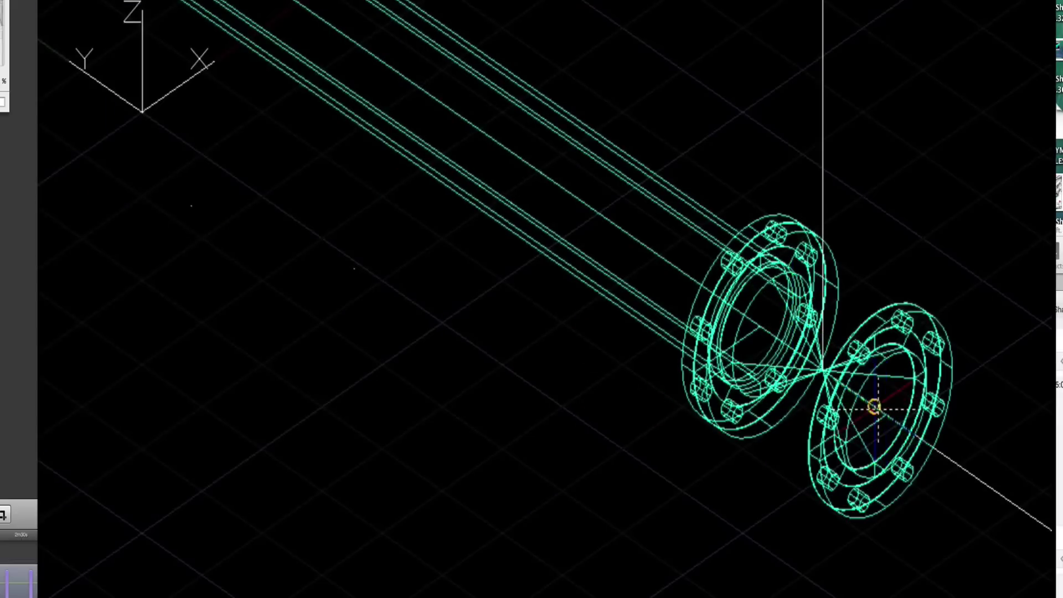
{"action": "left_click", "coordinate": [874, 406]}
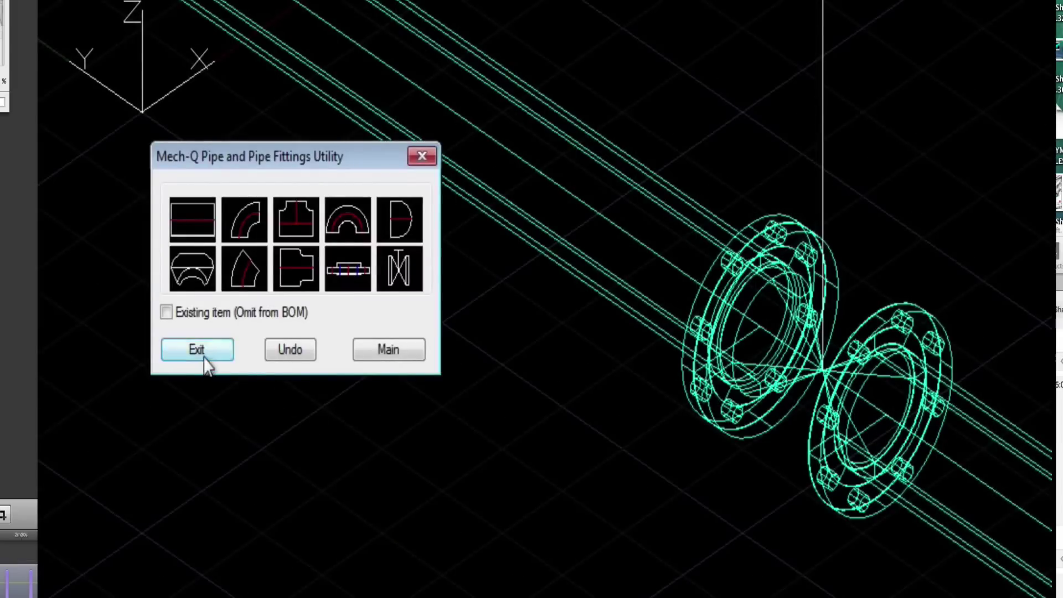
{"action": "left_click", "coordinate": [206, 356]}
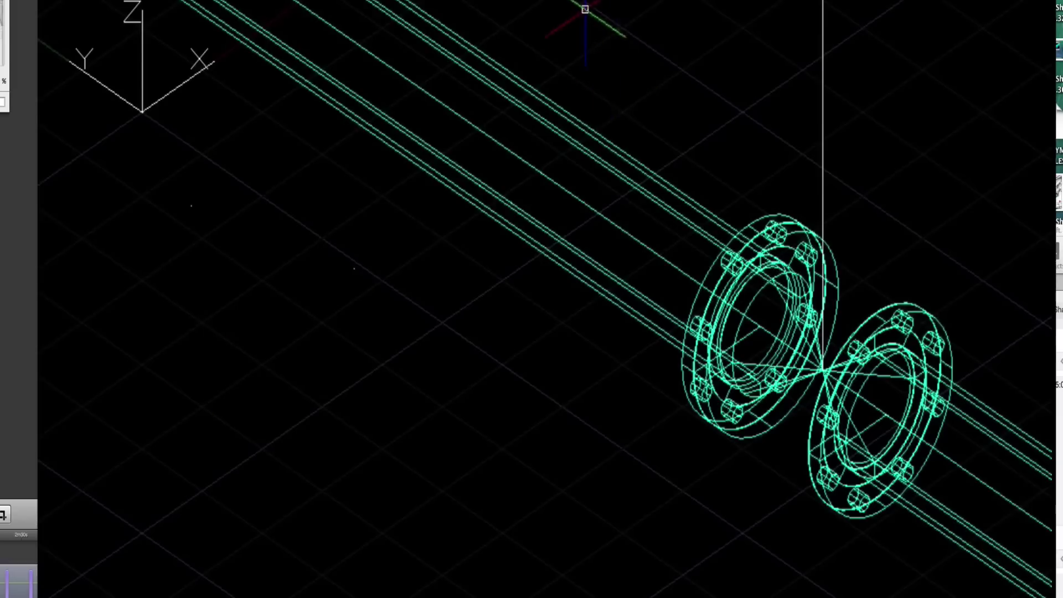
{"action": "scroll", "coordinate": [543, 86], "scroll_direction": "down", "scroll_amount": 5}
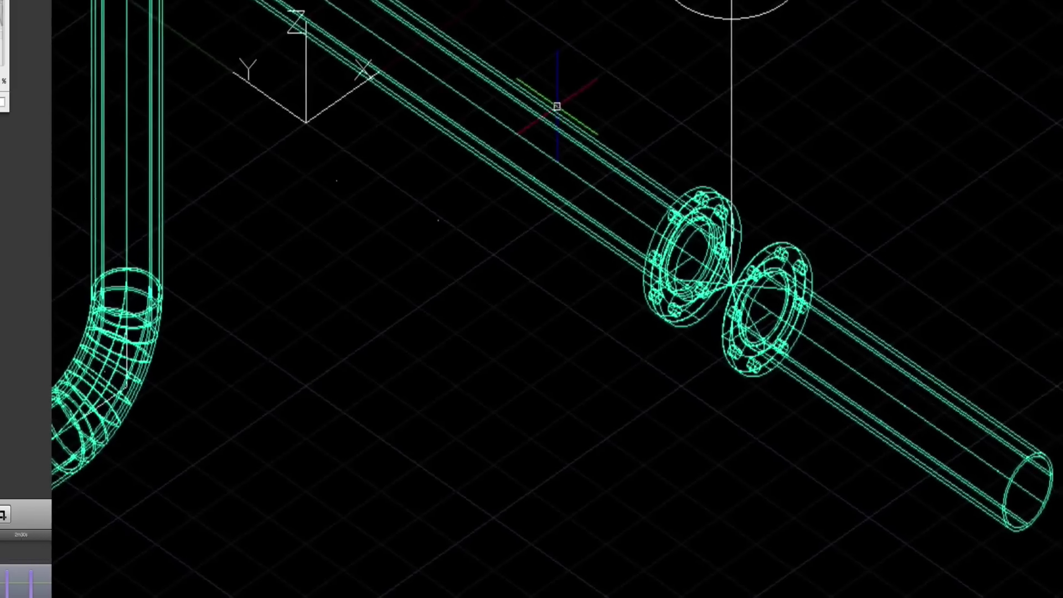